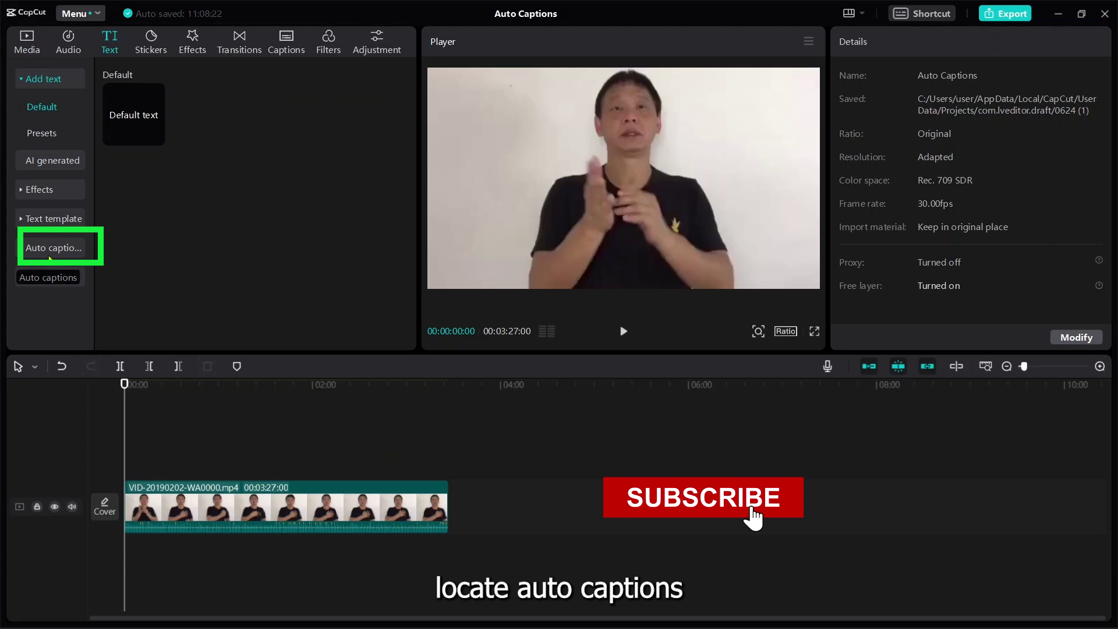
Generate auto captions for the video with English as the spoken language.
{"action": "left_click", "coordinate": [58, 248]}
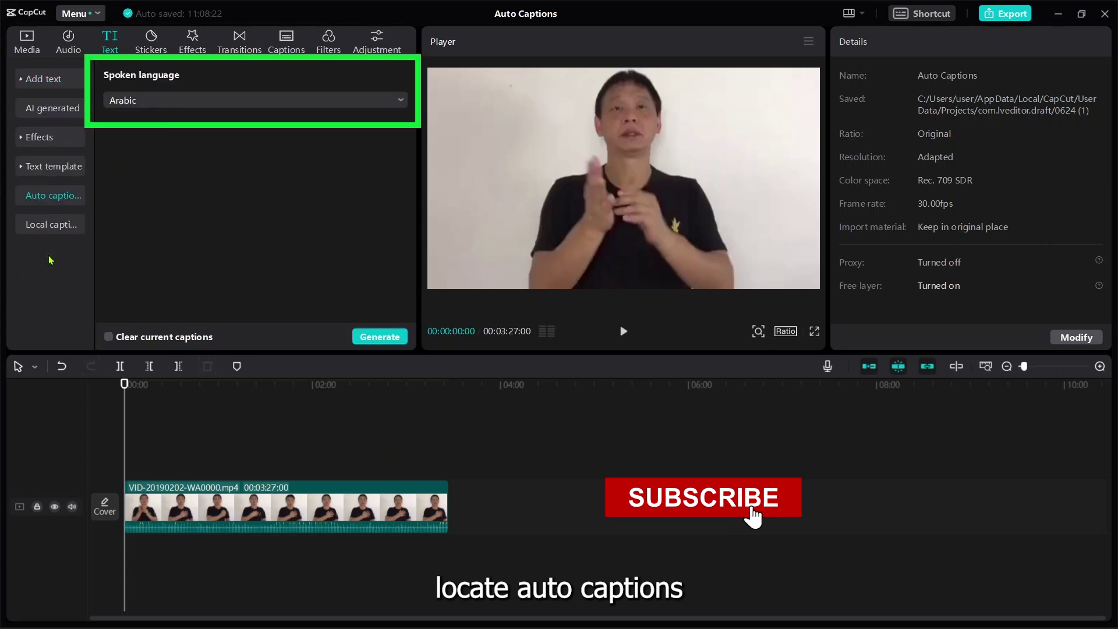
{"action": "left_click", "coordinate": [165, 99]}
{"action": "left_click", "coordinate": [150, 240]}
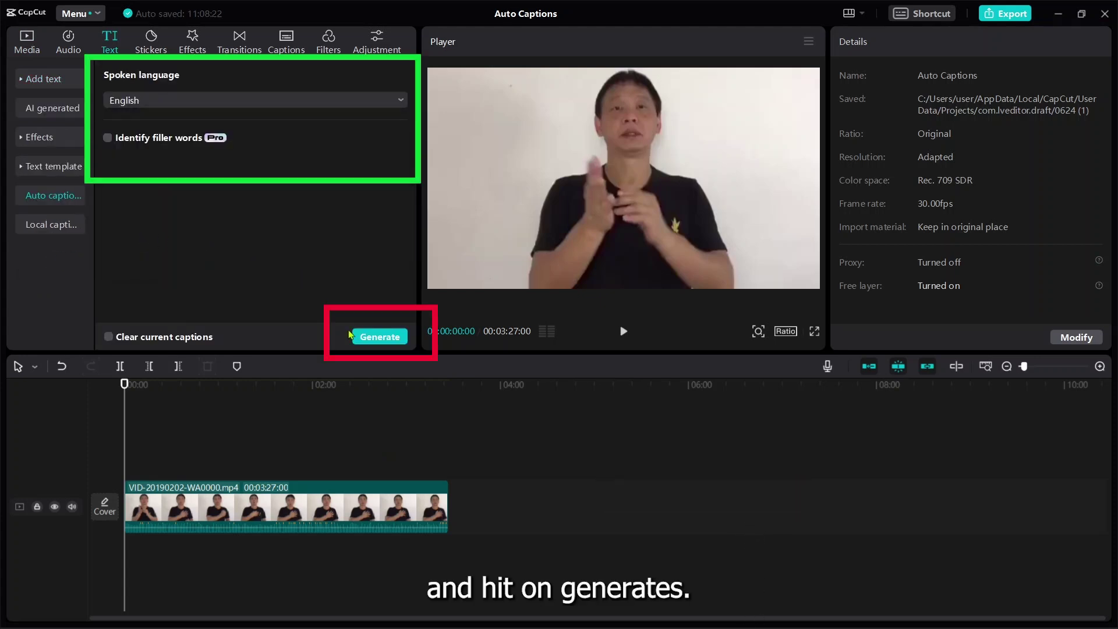
{"action": "left_click", "coordinate": [378, 338]}
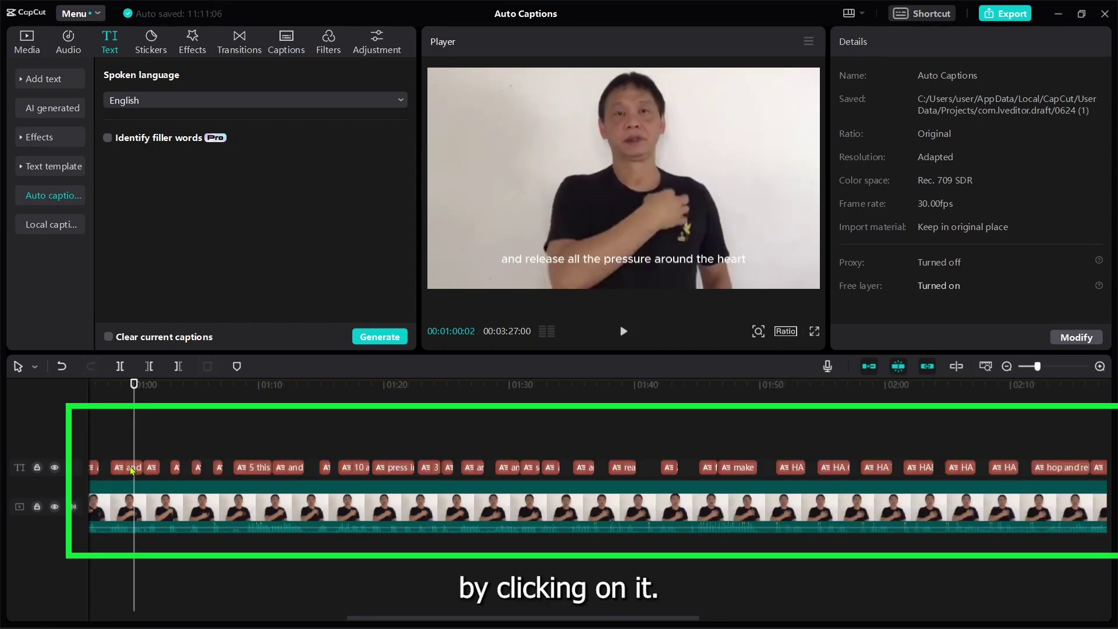
Try deleting the caption "and release all the pressure around the heart" and undo the deletion.
{"action": "left_click", "coordinate": [133, 470]}
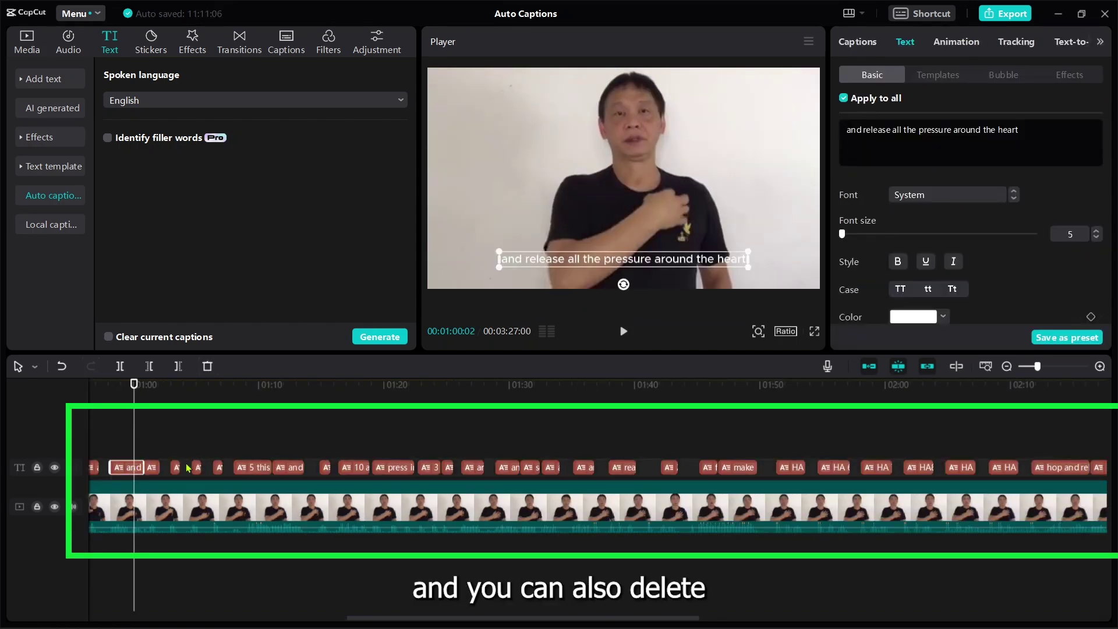
{"action": "key", "text": "Delete"}
{"action": "key", "text": "ctrl+z"}
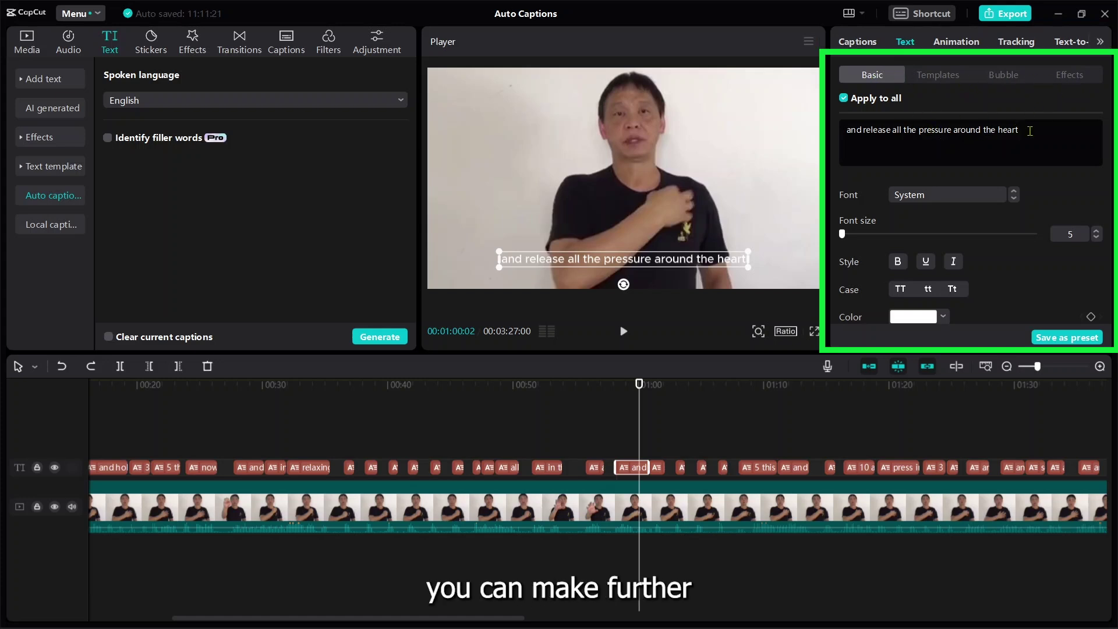
Replace the selected caption's text with "right here" and select that caption again on the timeline.
{"action": "left_click_drag", "start_coordinate": [1030, 130], "coordinate": [826, 125]}
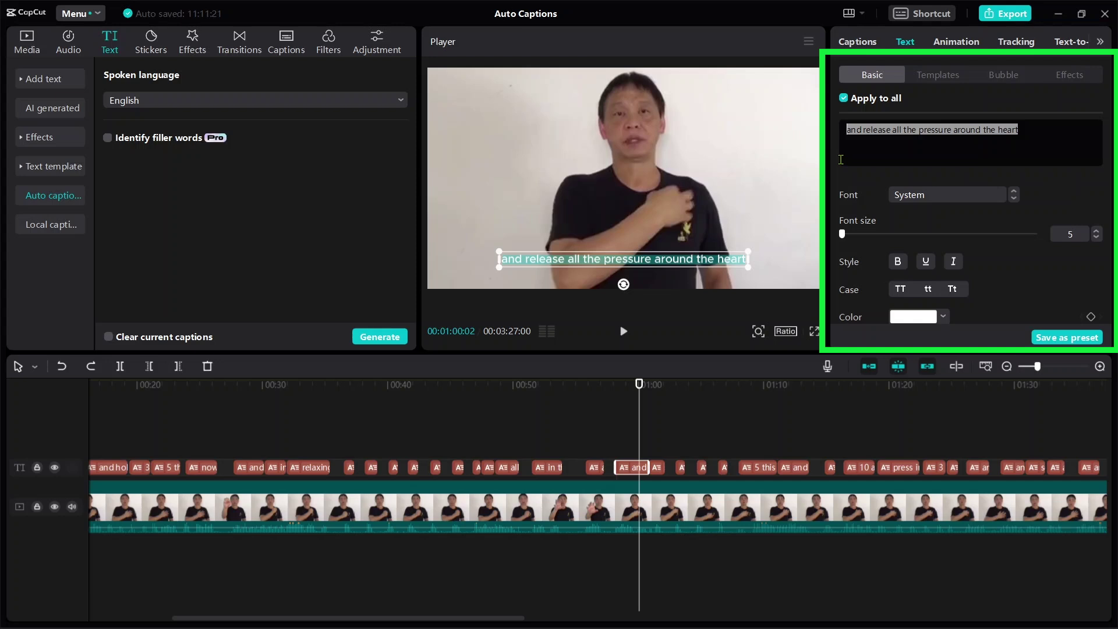
{"action": "key", "text": "BackSpace"}
{"action": "type", "text": "right here"}
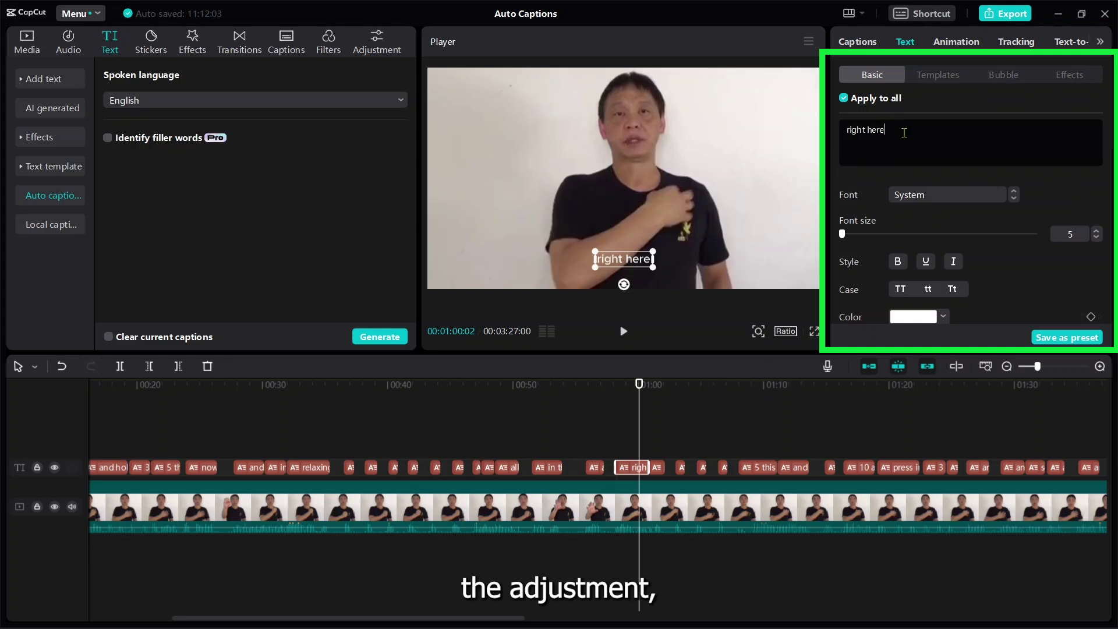
{"action": "left_click", "coordinate": [624, 444]}
{"action": "left_click", "coordinate": [633, 468]}
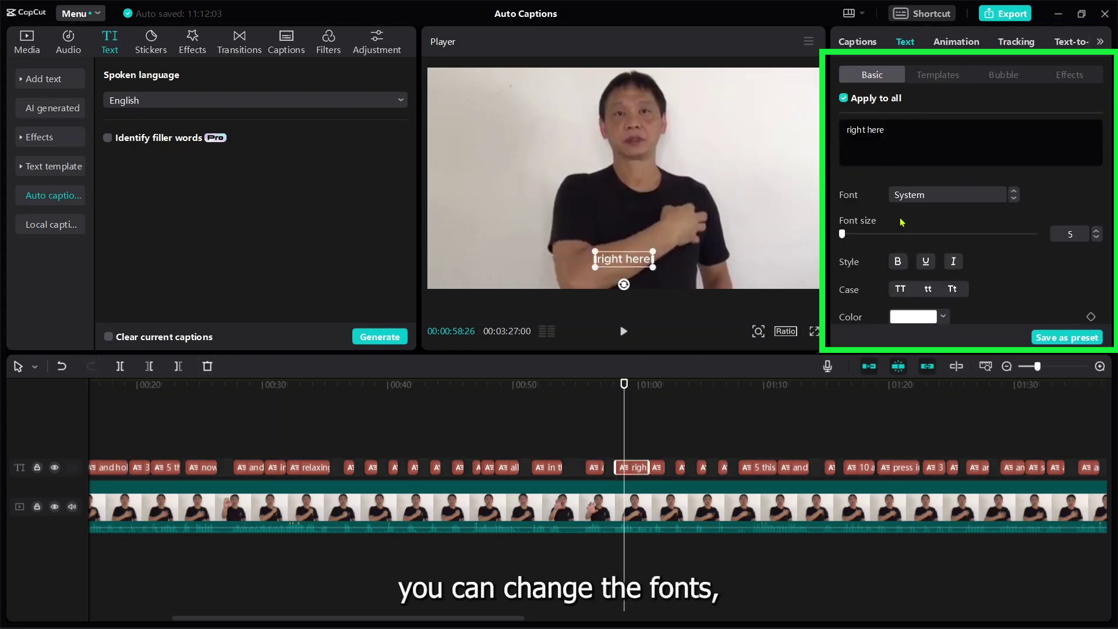
Try the เปลือก font on the captions and return to the System font.
{"action": "left_click", "coordinate": [926, 196]}
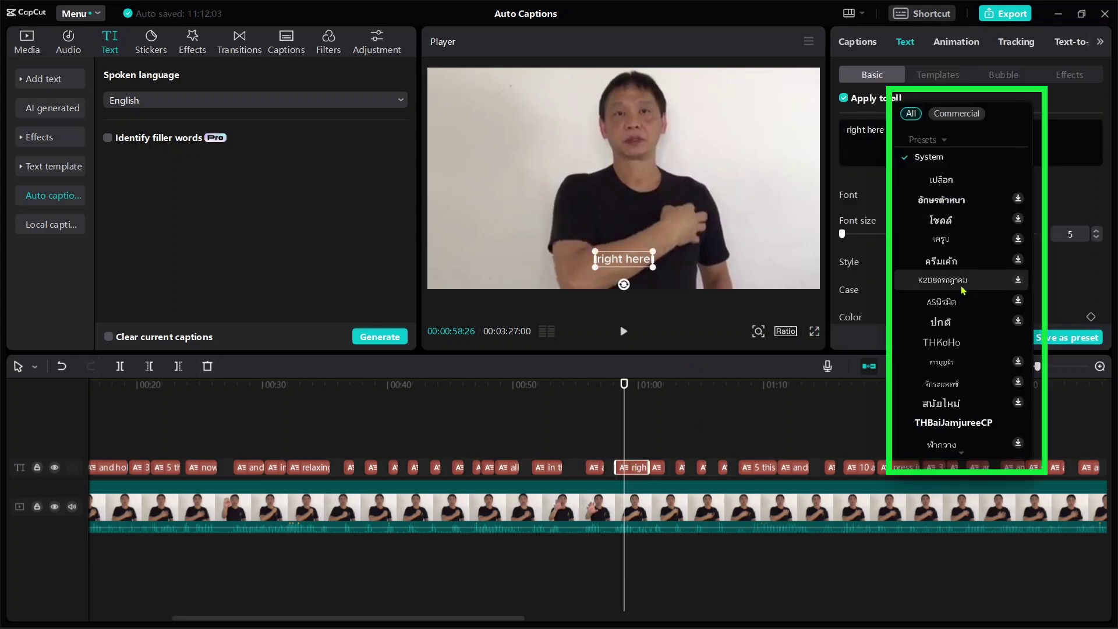
{"action": "left_click", "coordinate": [969, 178]}
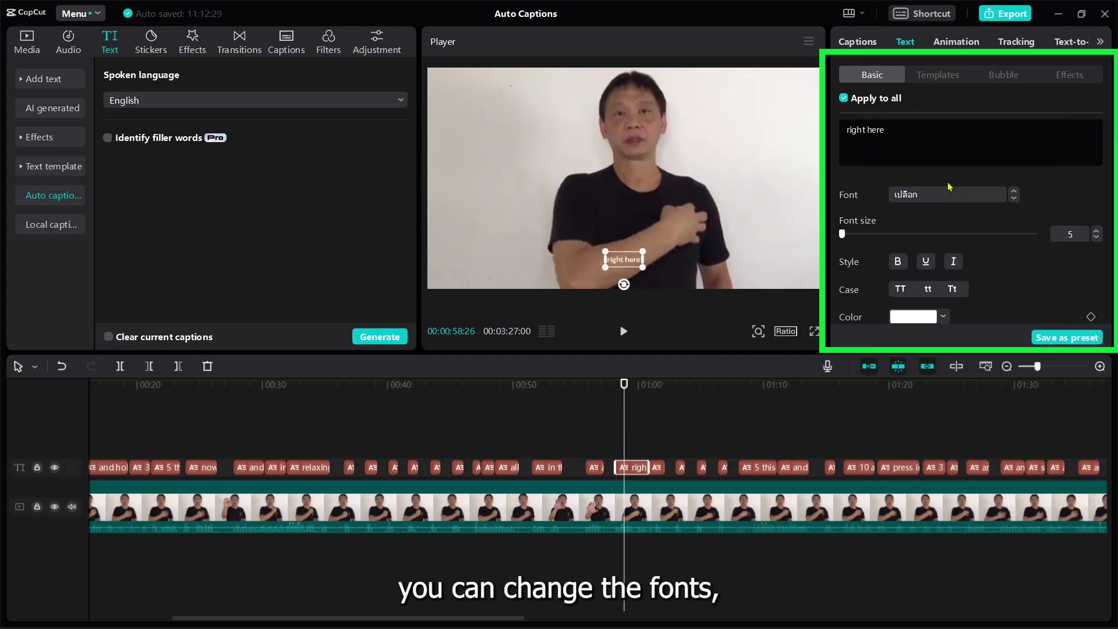
{"action": "left_click", "coordinate": [942, 198]}
{"action": "left_click", "coordinate": [932, 219]}
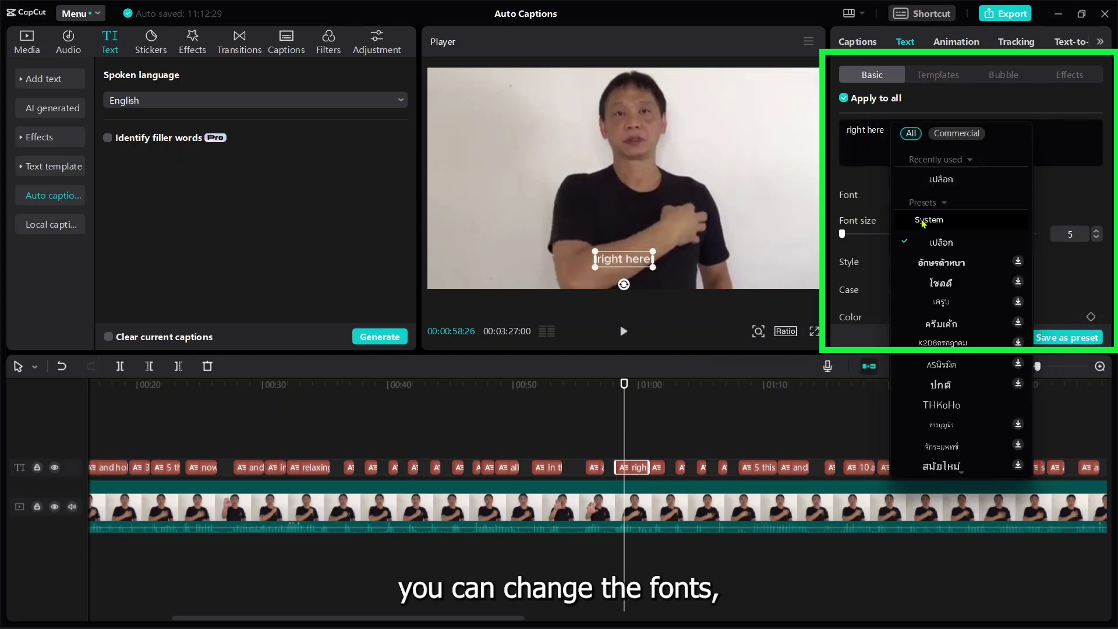
Set the captions' font size to 7.
{"action": "mouse_move", "coordinate": [846, 236]}
{"action": "left_mouse_down"}
{"action": "mouse_move", "coordinate": [859, 235]}
{"action": "mouse_move", "coordinate": [844, 235]}
{"action": "left_mouse_up"}
Try bold, underline and italic styling on the captions and switch all three off again.
{"action": "left_click", "coordinate": [897, 263]}
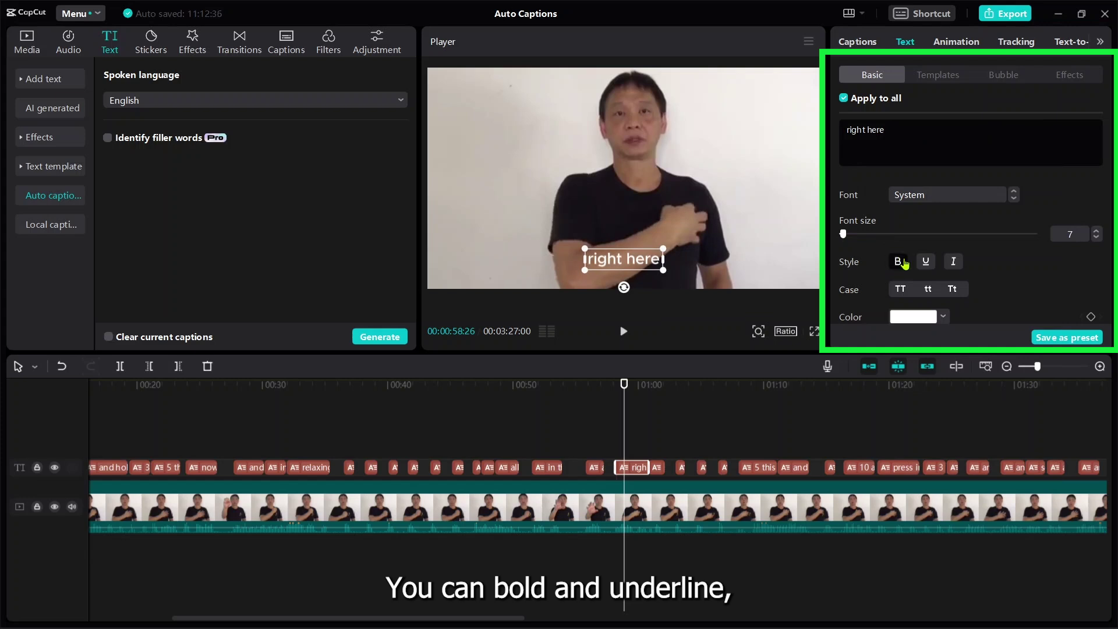
{"action": "left_click", "coordinate": [927, 263]}
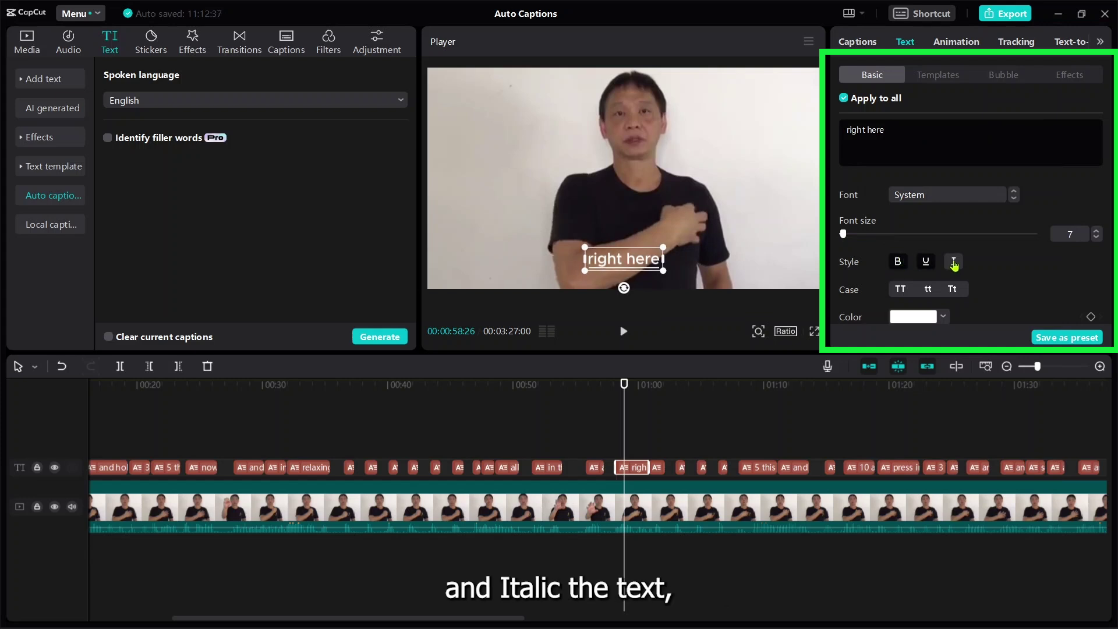
{"action": "left_click", "coordinate": [954, 263]}
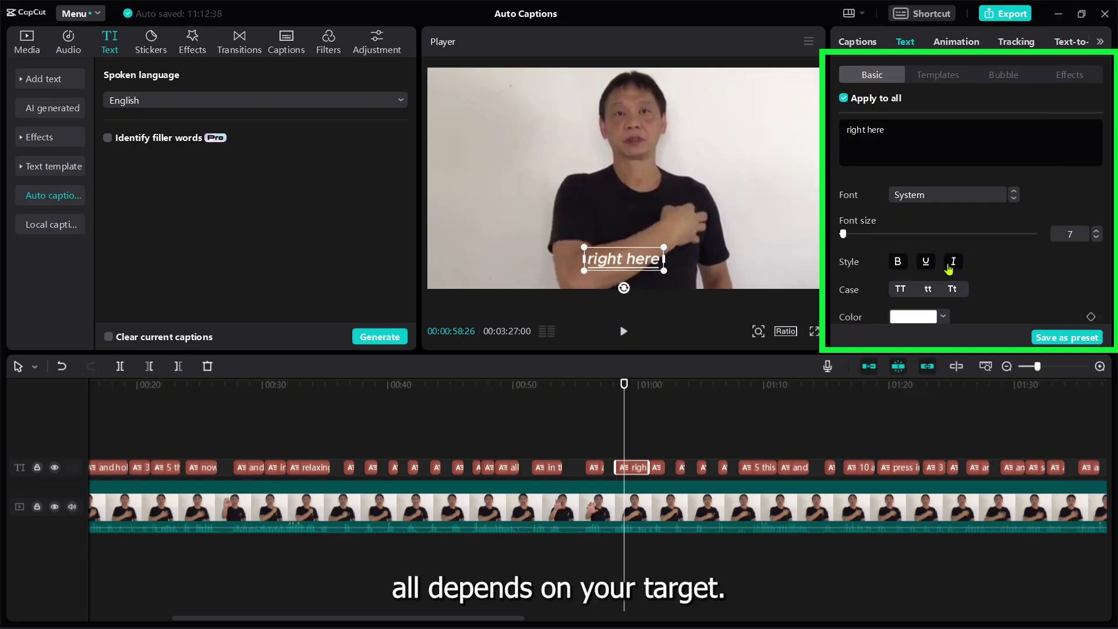
{"action": "left_click", "coordinate": [952, 263]}
{"action": "left_click", "coordinate": [927, 263]}
{"action": "left_click", "coordinate": [897, 263]}
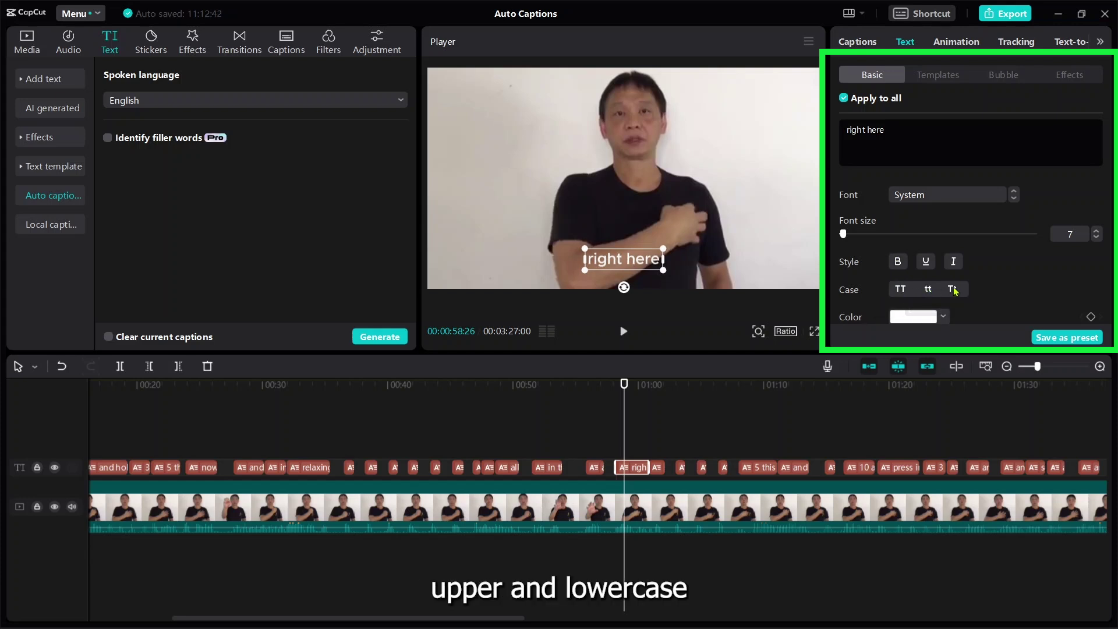
Try red (EC1D1D) as the captions' text color and change it to orange.
{"action": "scroll", "coordinate": [981, 281], "scroll_direction": "down", "scroll_amount": 1}
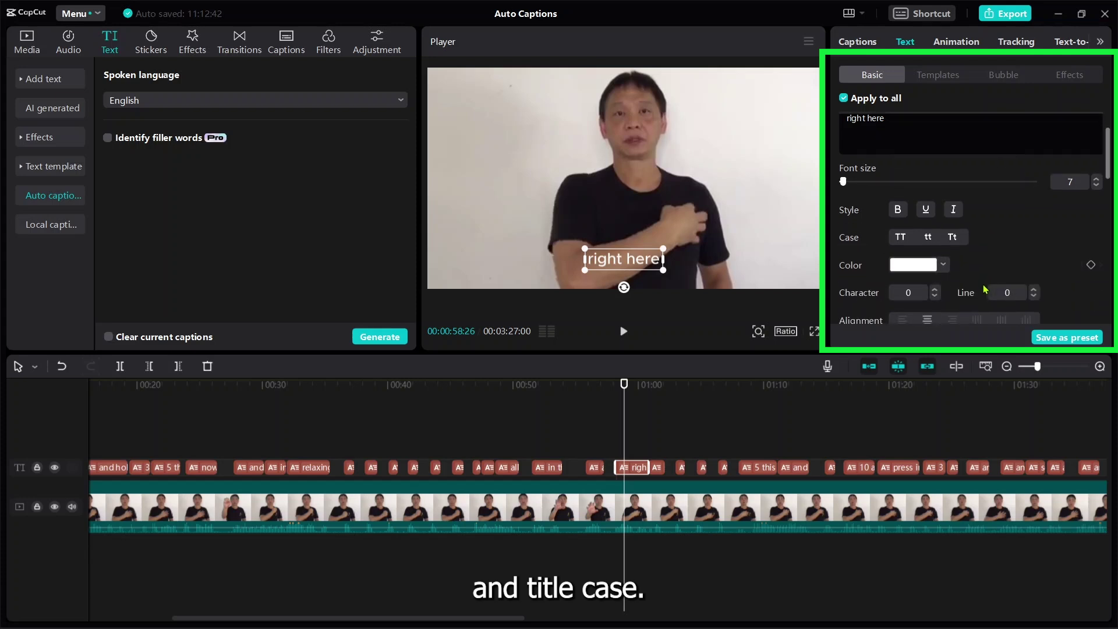
{"action": "left_click", "coordinate": [942, 265]}
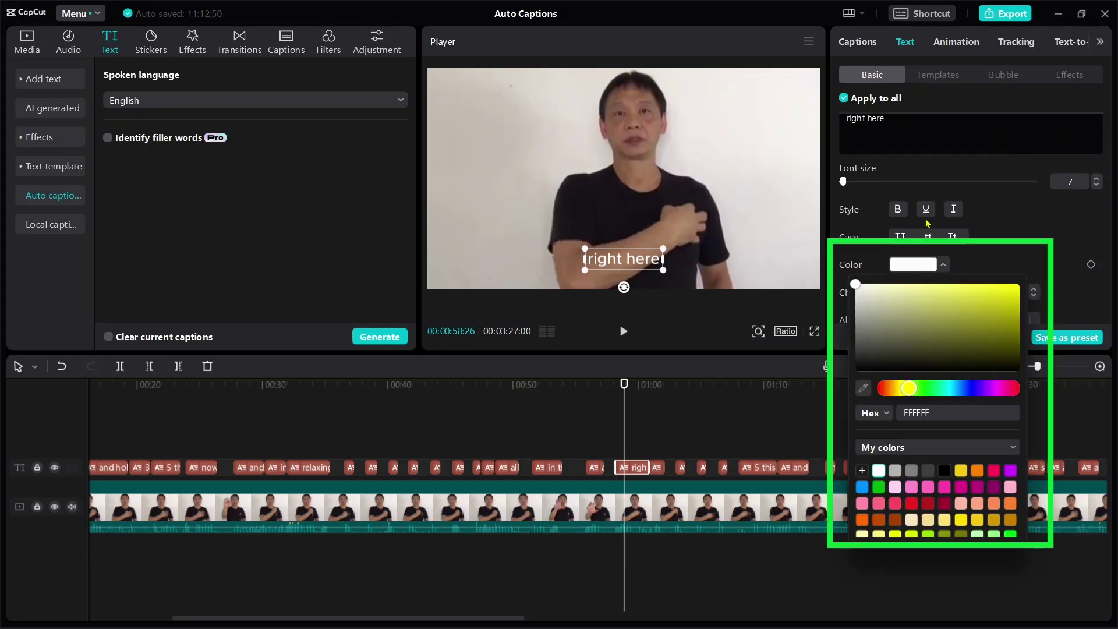
{"action": "left_click", "coordinate": [912, 502]}
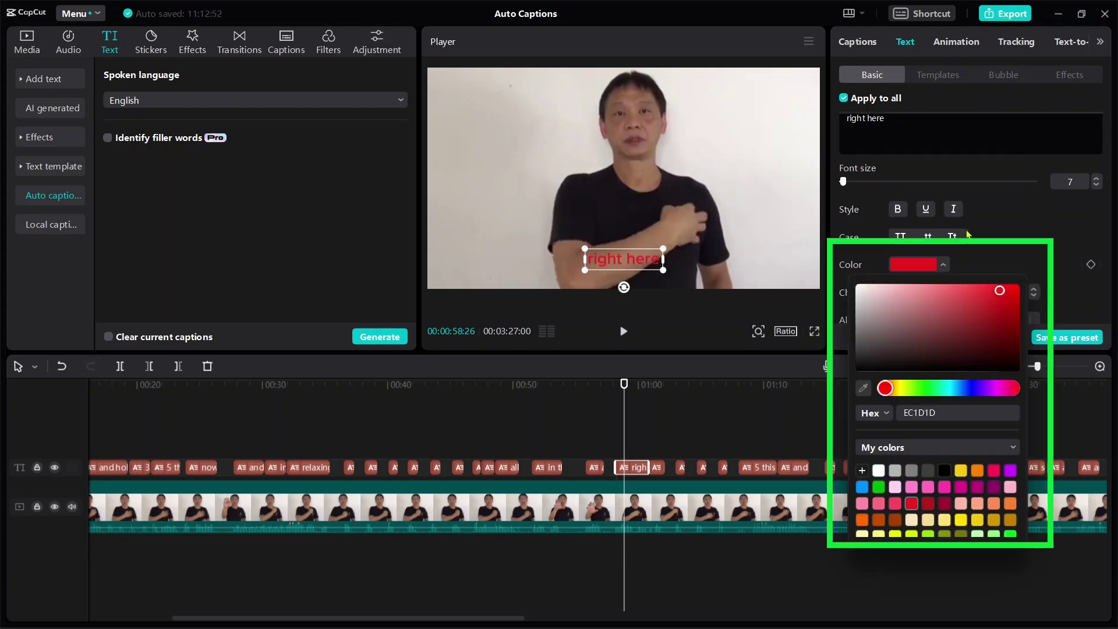
{"action": "left_click", "coordinate": [901, 394]}
Apply the preset style with black letters and a white outline to the captions and review the remaining text settings.
{"action": "scroll", "coordinate": [929, 204], "scroll_direction": "down", "scroll_amount": 4}
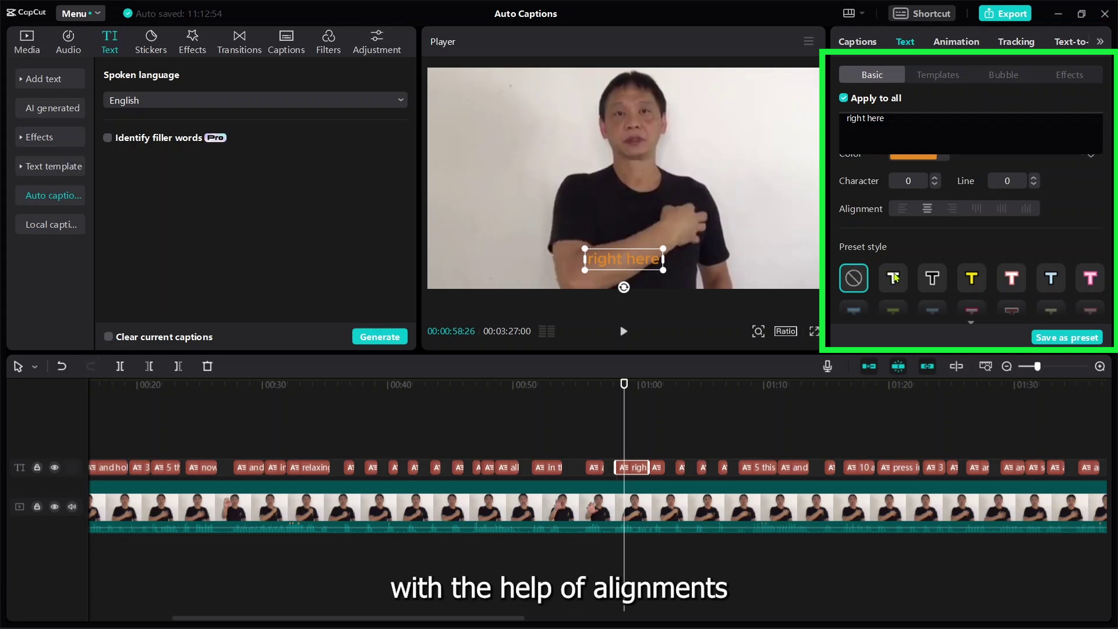
{"action": "left_click", "coordinate": [932, 279]}
{"action": "scroll", "coordinate": [932, 244], "scroll_direction": "down", "scroll_amount": 5}
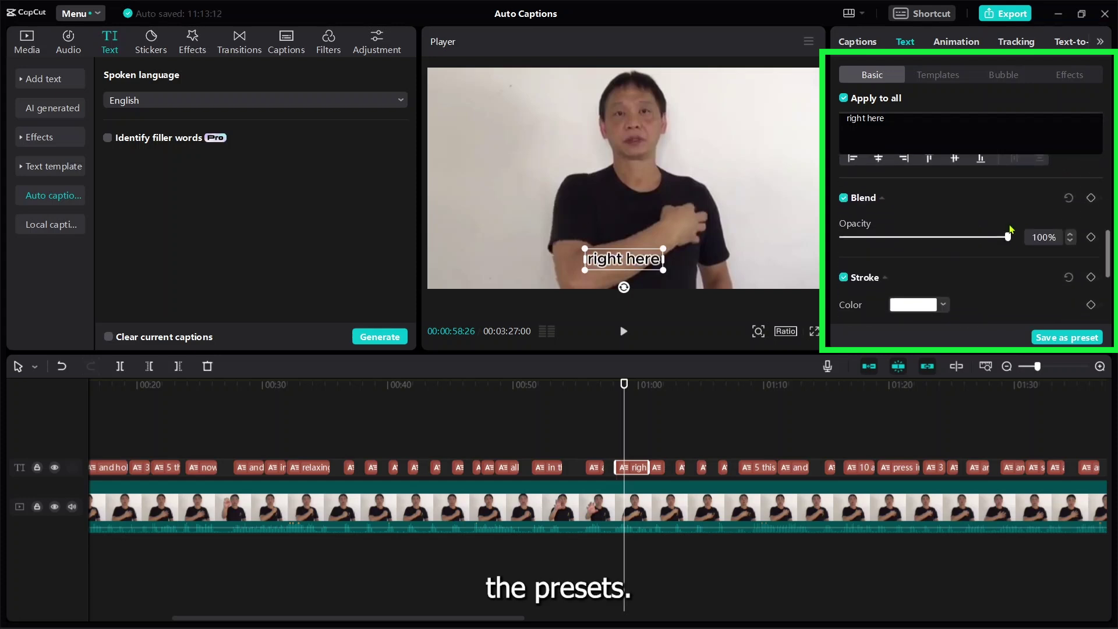
{"action": "scroll", "coordinate": [1000, 232], "scroll_direction": "up", "scroll_amount": 5}
{"action": "scroll", "coordinate": [1000, 233], "scroll_direction": "down", "scroll_amount": 10}
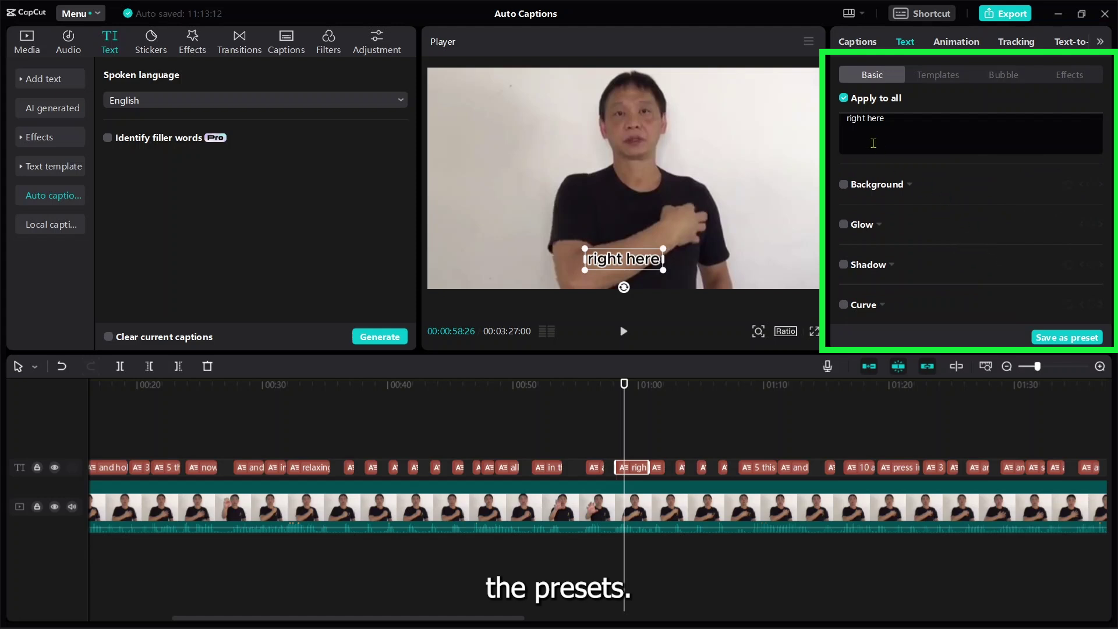
{"action": "scroll", "coordinate": [896, 192], "scroll_direction": "up", "scroll_amount": 10}
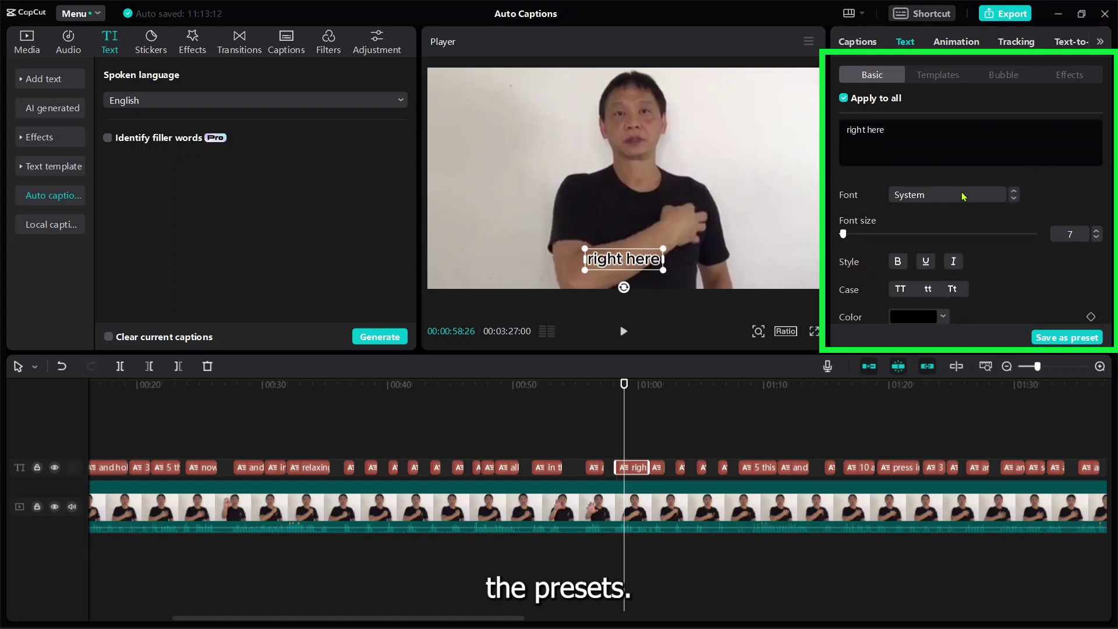
Apply the first bold white "QUICK" caption template to all captions and look through the other templates.
{"action": "left_click", "coordinate": [940, 79]}
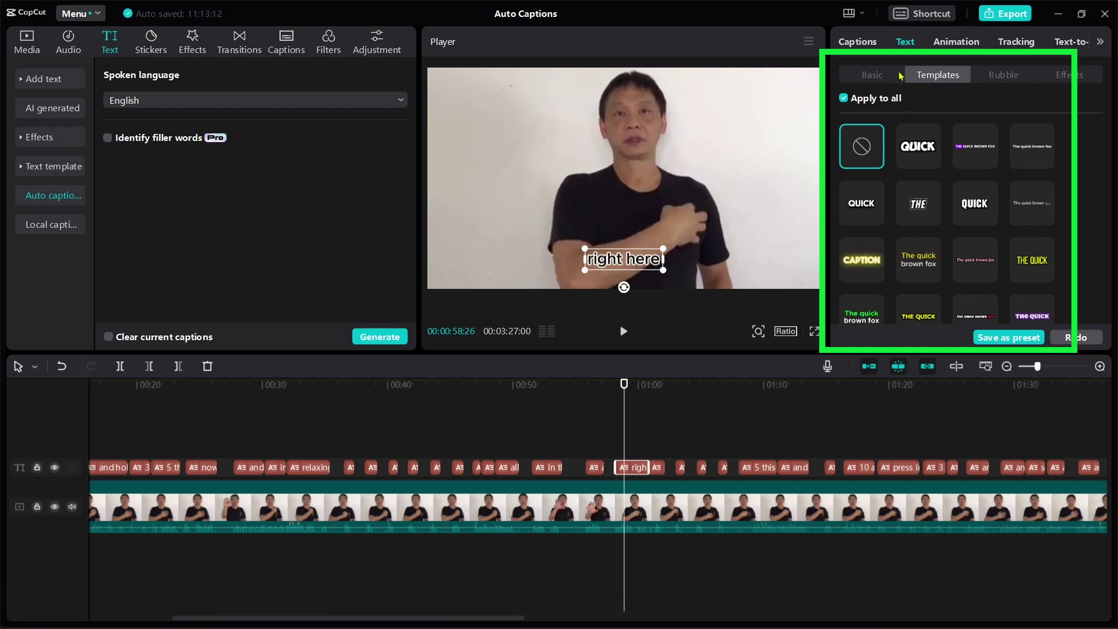
{"action": "left_click", "coordinate": [918, 150]}
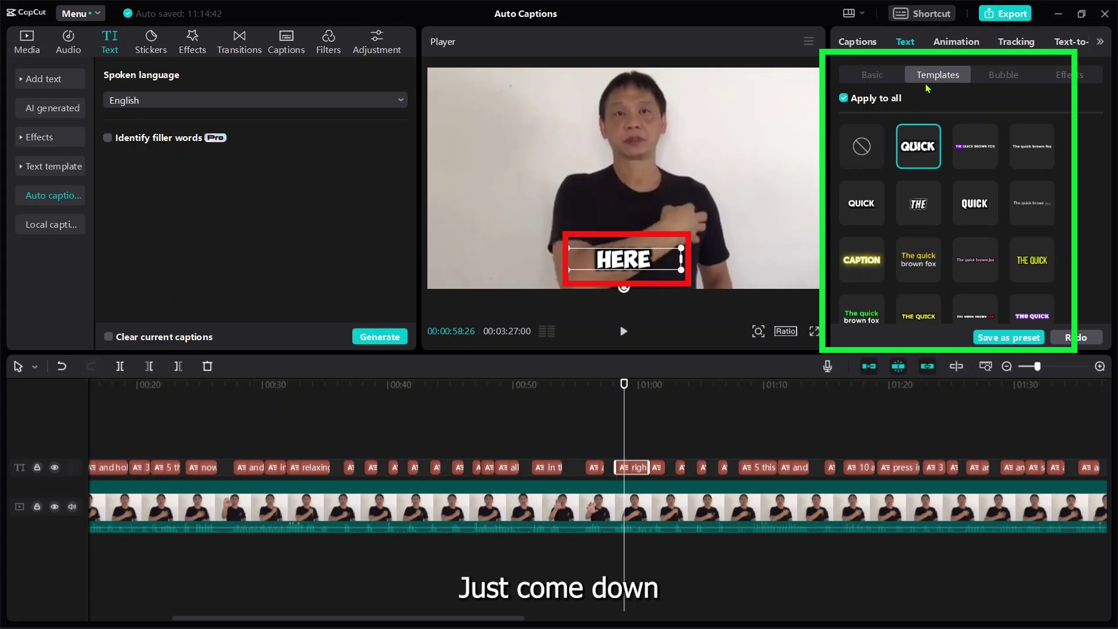
{"action": "scroll", "coordinate": [944, 236], "scroll_direction": "down", "scroll_amount": 2}
{"action": "scroll", "coordinate": [944, 236], "scroll_direction": "up", "scroll_amount": 2}
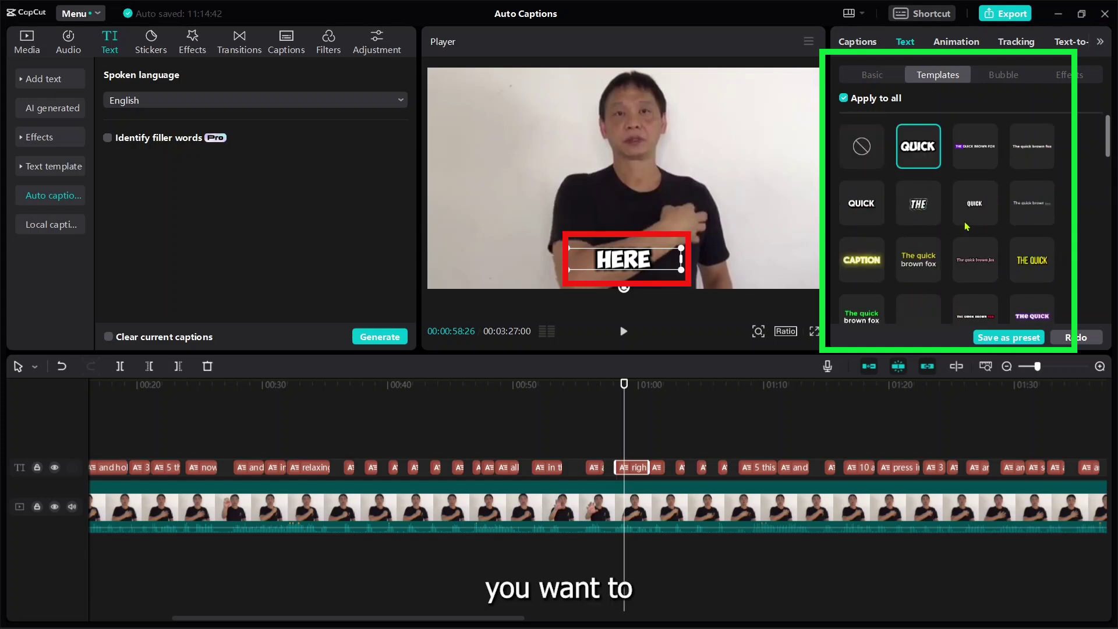
Look at the bubble styles and apply the "ART" text effect with black letters and a white outline to all captions.
{"action": "left_click", "coordinate": [985, 76]}
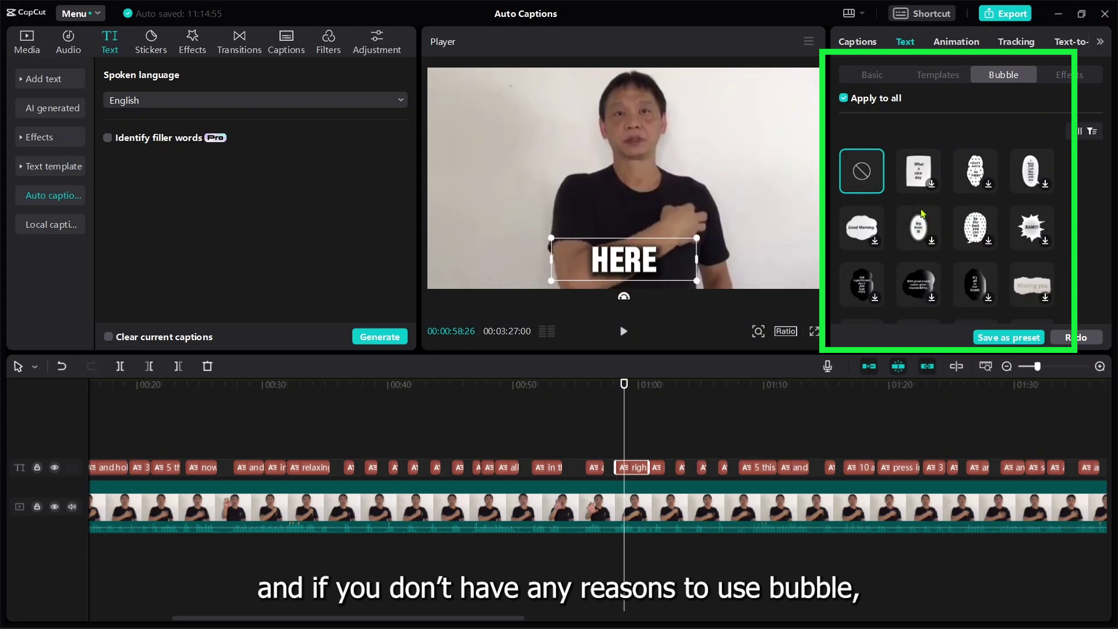
{"action": "left_click", "coordinate": [1067, 75]}
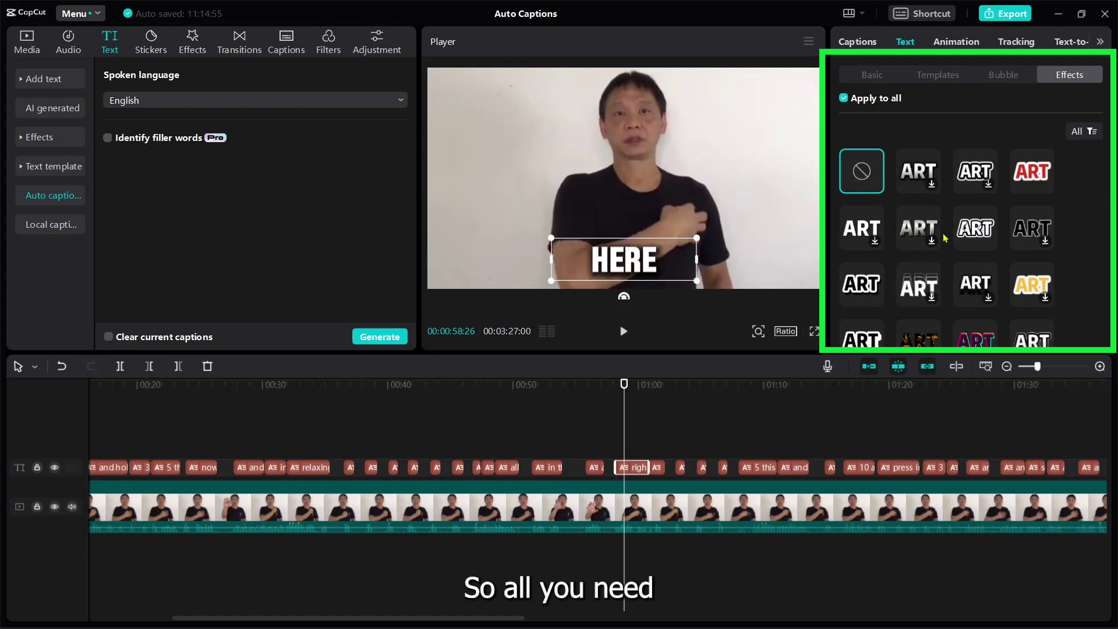
{"action": "scroll", "coordinate": [945, 237], "scroll_direction": "down", "scroll_amount": 1}
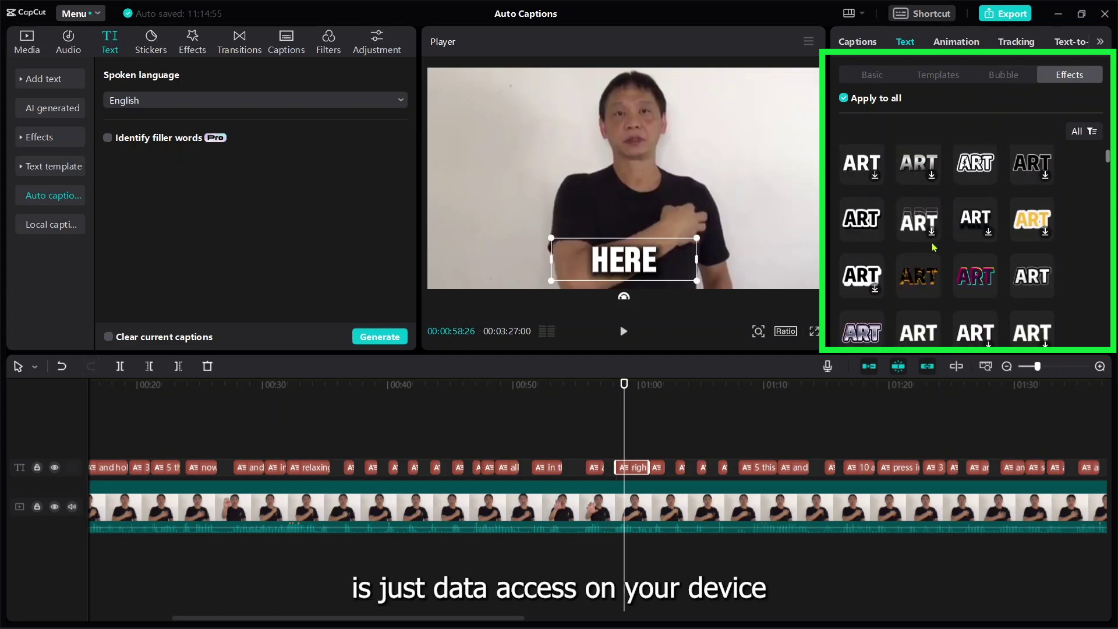
{"action": "left_click", "coordinate": [865, 215]}
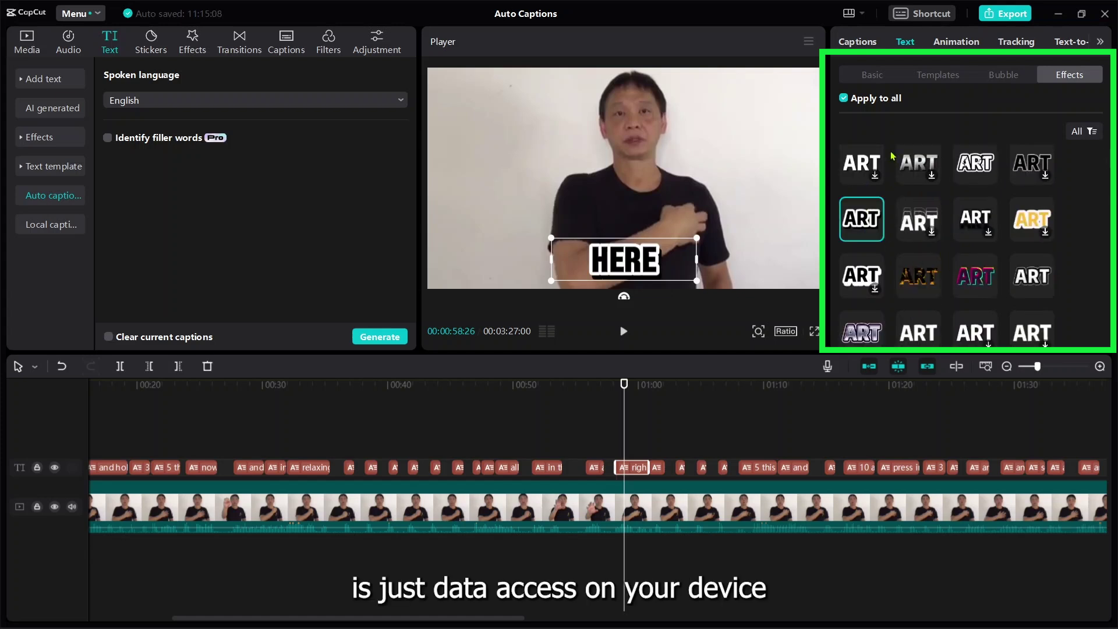
Add the Pop Up entrance animation to the selected caption and look through the other entrance animations.
{"action": "left_click", "coordinate": [958, 42]}
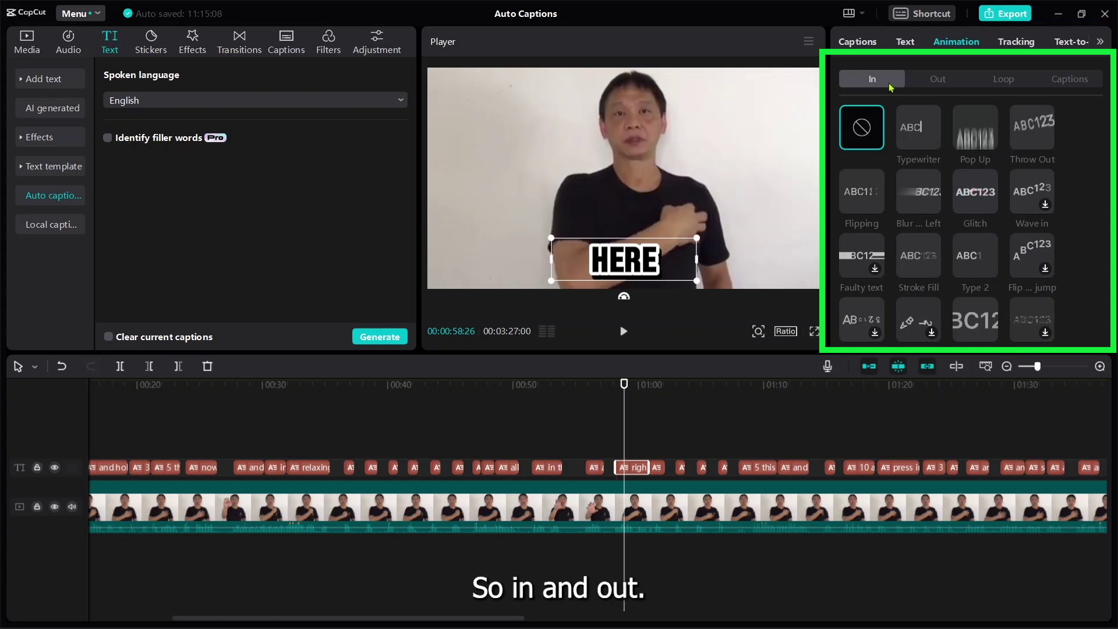
{"action": "left_click", "coordinate": [921, 148]}
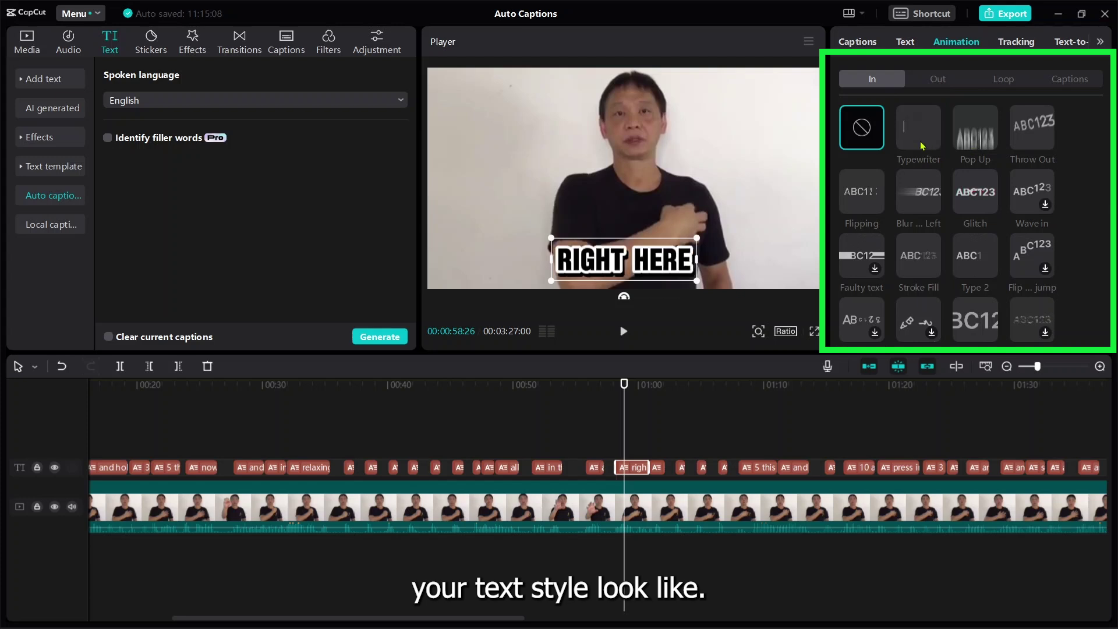
{"action": "left_click", "coordinate": [953, 146]}
{"action": "scroll", "coordinate": [912, 230], "scroll_direction": "down", "scroll_amount": 5}
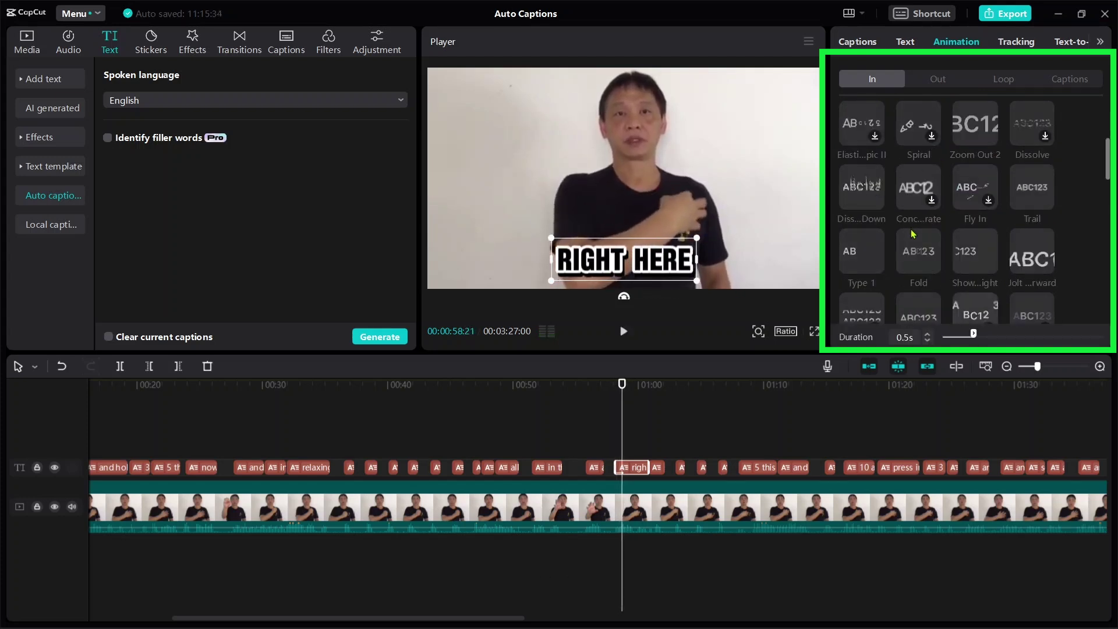
{"action": "scroll", "coordinate": [913, 233], "scroll_direction": "up", "scroll_amount": 5}
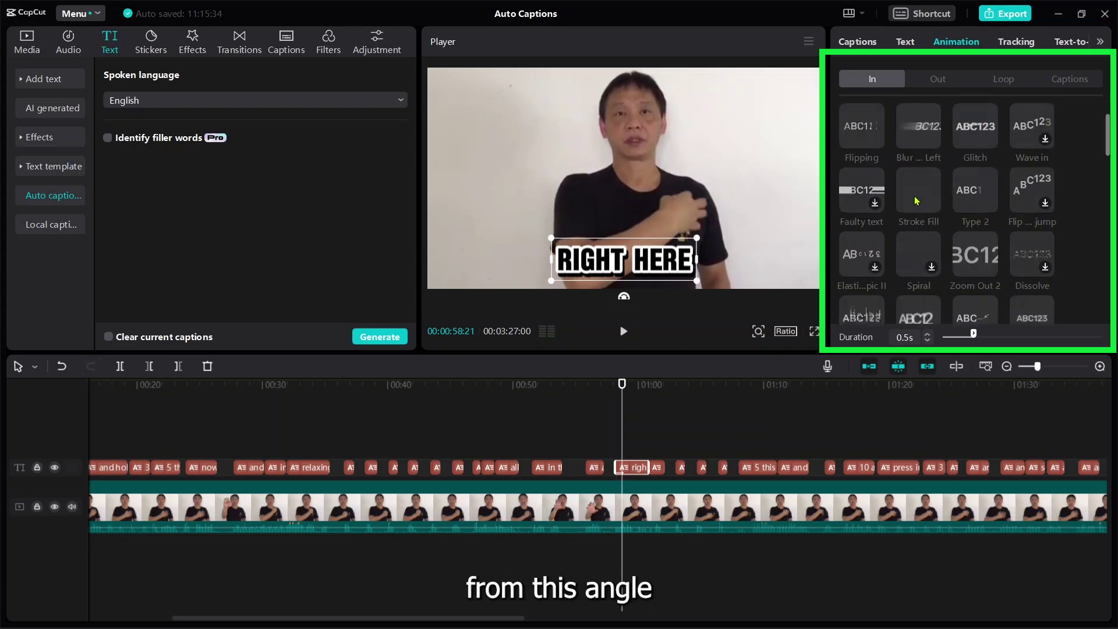
Add the Glitch exit animation and the "Enlar...tters" loop animation to the selected caption.
{"action": "left_click", "coordinate": [936, 79]}
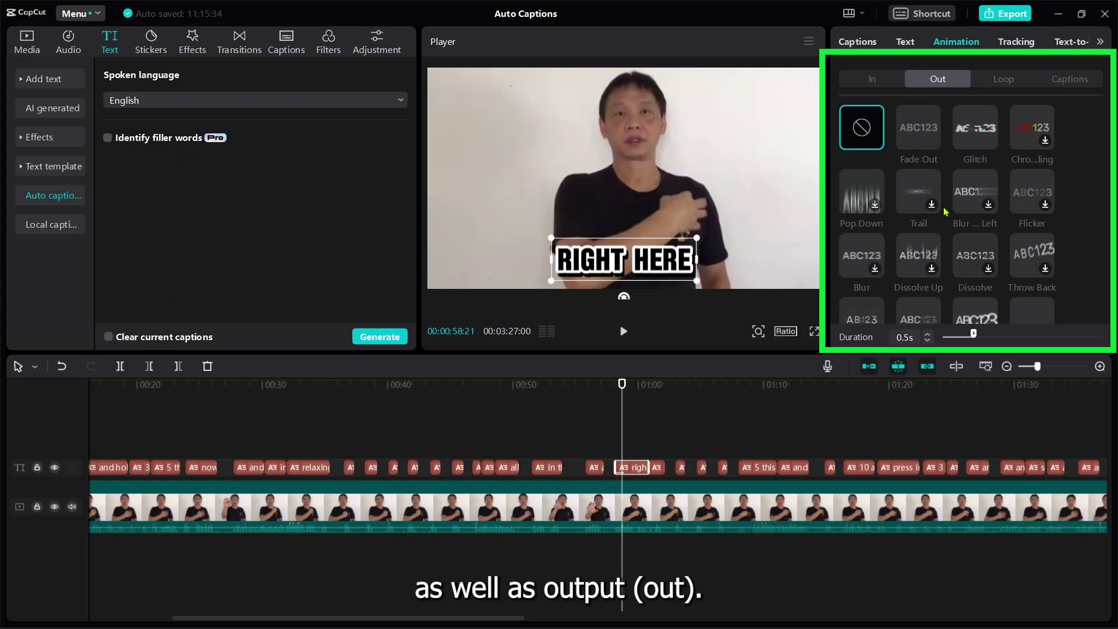
{"action": "left_click", "coordinate": [981, 135]}
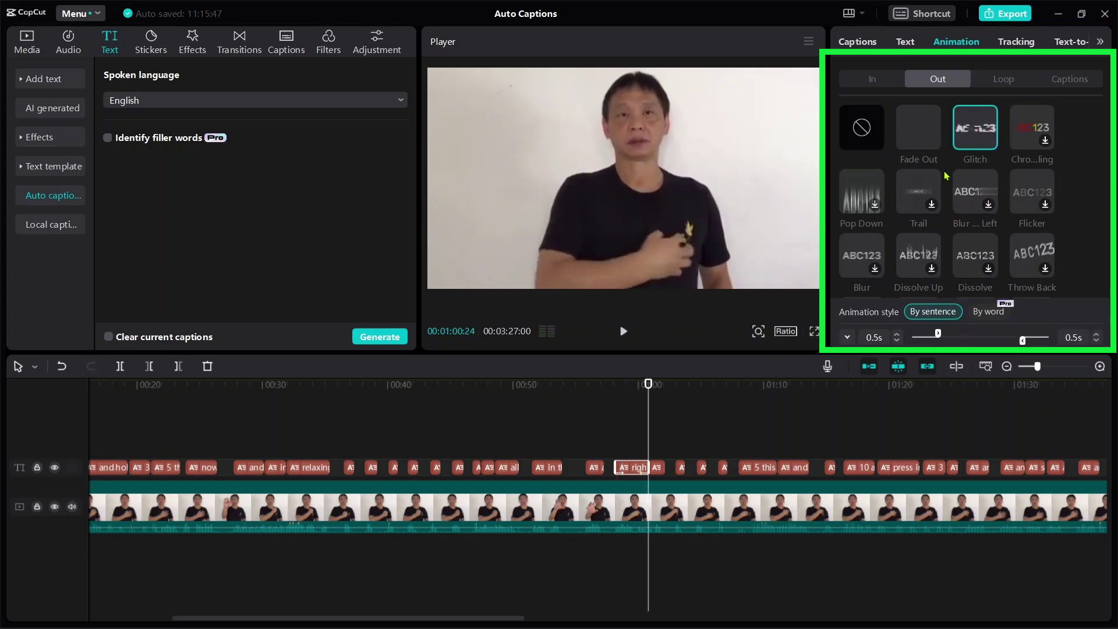
{"action": "left_click", "coordinate": [997, 80]}
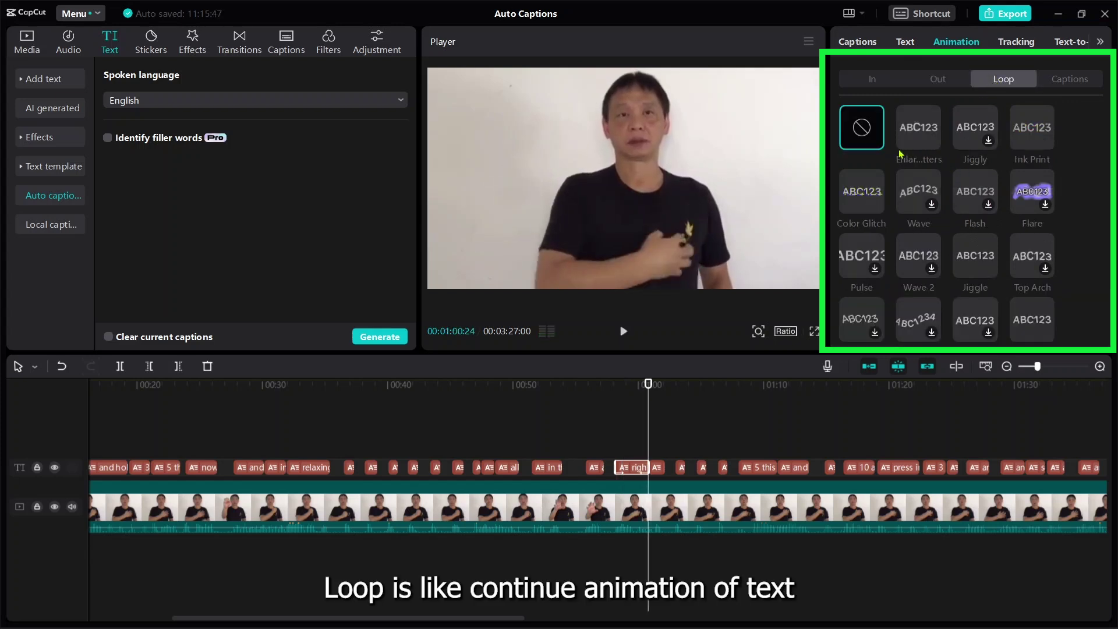
{"action": "left_click", "coordinate": [931, 142]}
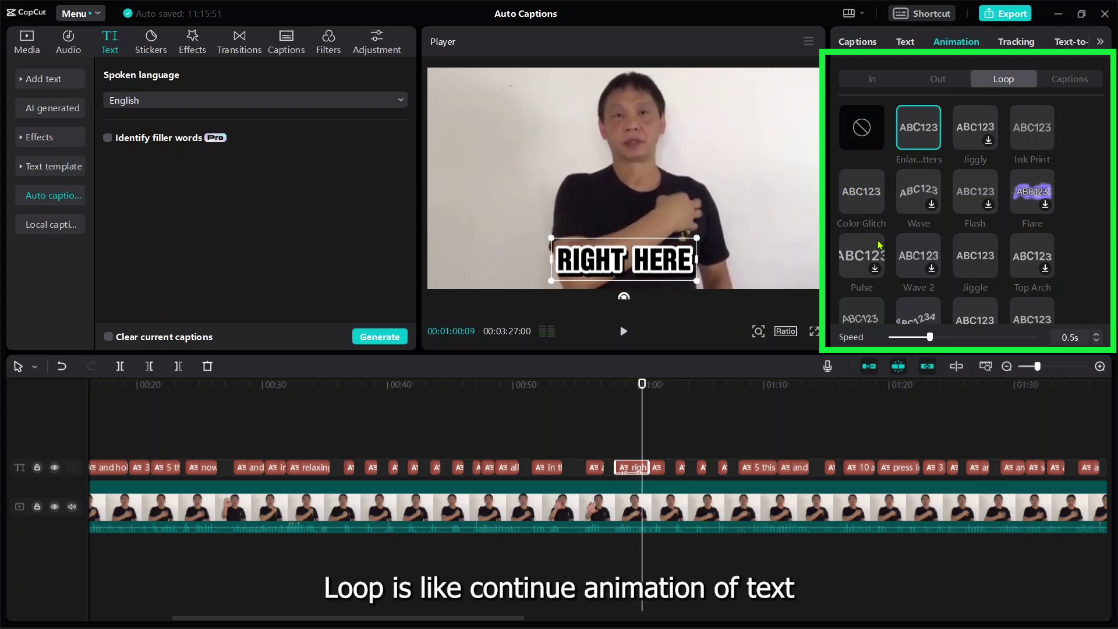
Try the "Bord...up III" caption animation on the selected caption and replace it with "End ...ange".
{"action": "left_click", "coordinate": [1071, 83]}
{"action": "left_click", "coordinate": [906, 130]}
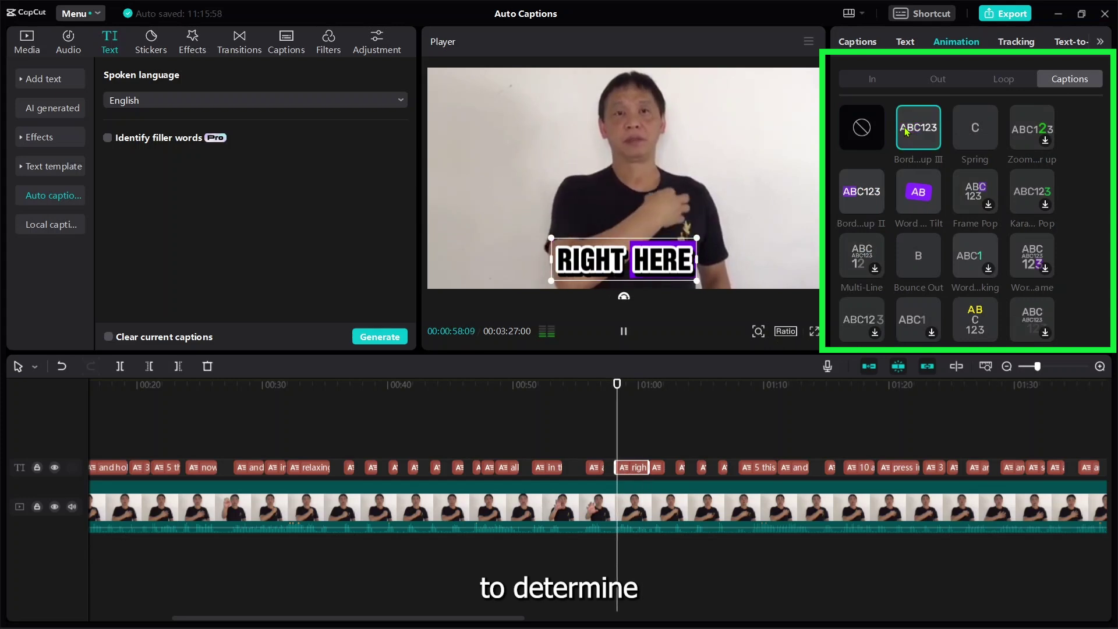
{"action": "scroll", "coordinate": [956, 145], "scroll_direction": "down", "scroll_amount": 3}
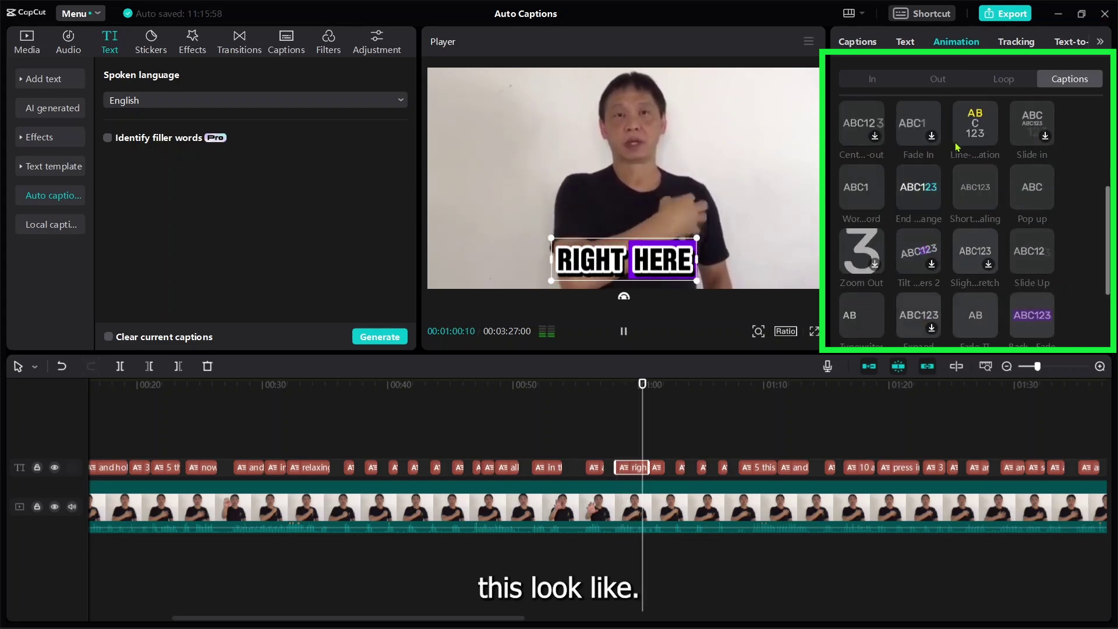
{"action": "left_click", "coordinate": [919, 186]}
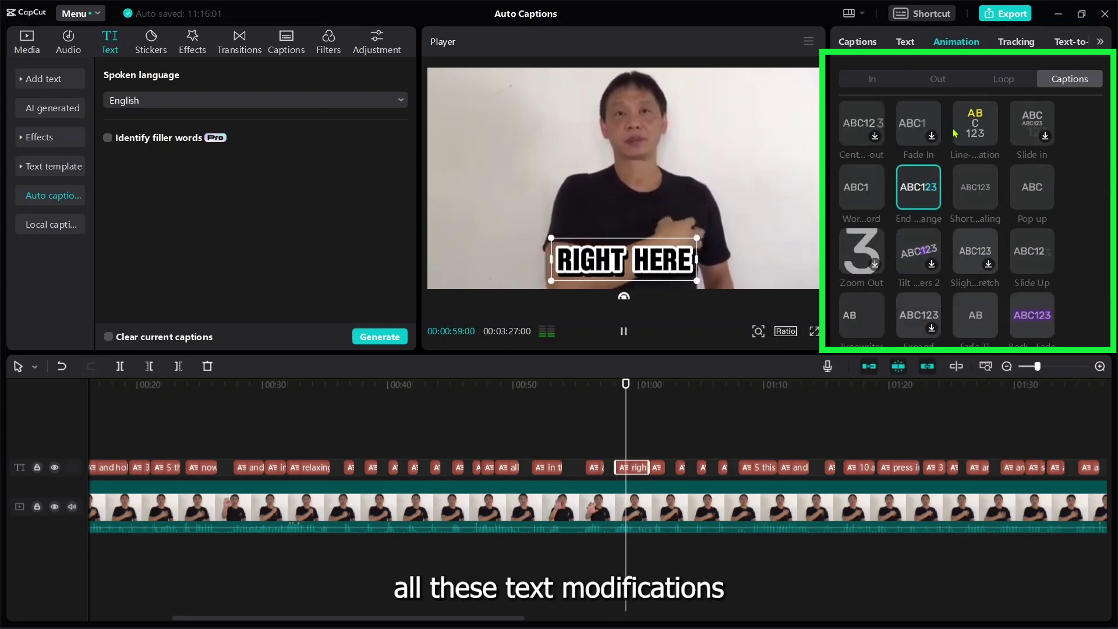